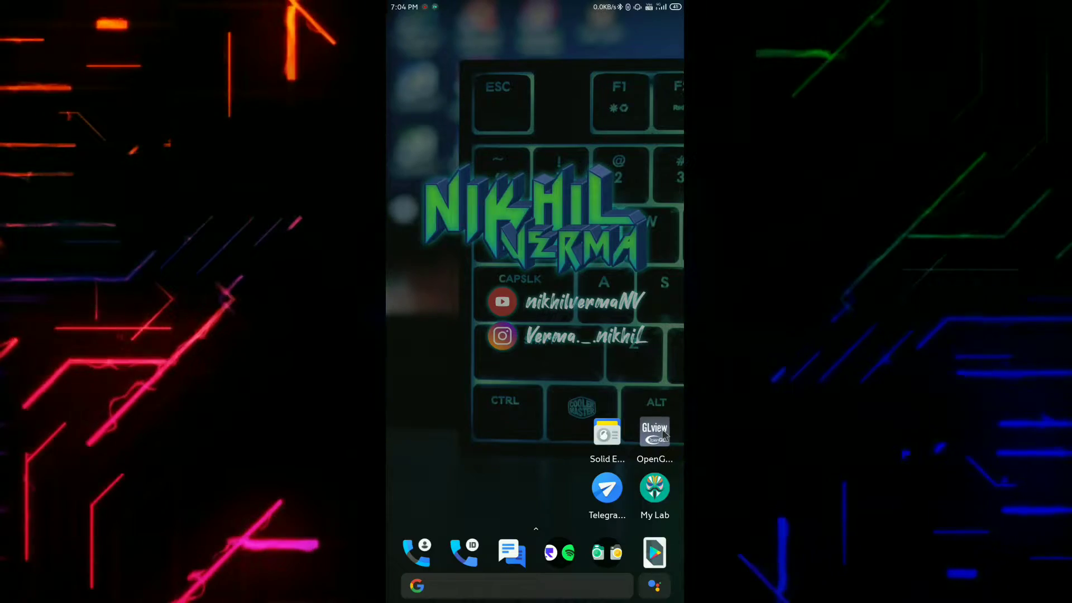
Launch OpenGL Extensions Viewer from the home screen
click(658, 433)
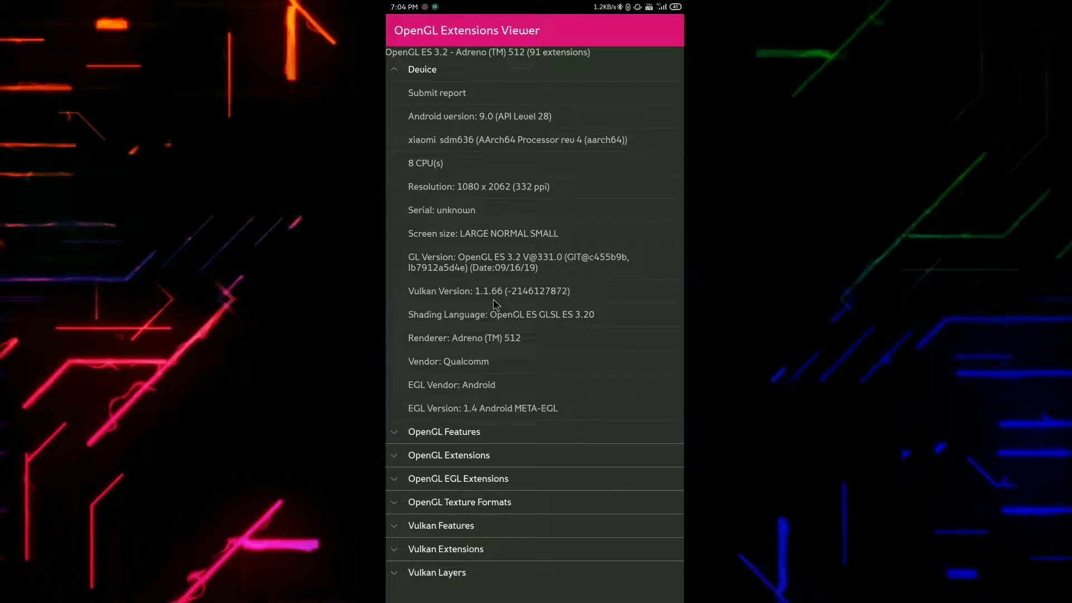
right_click(494, 299)
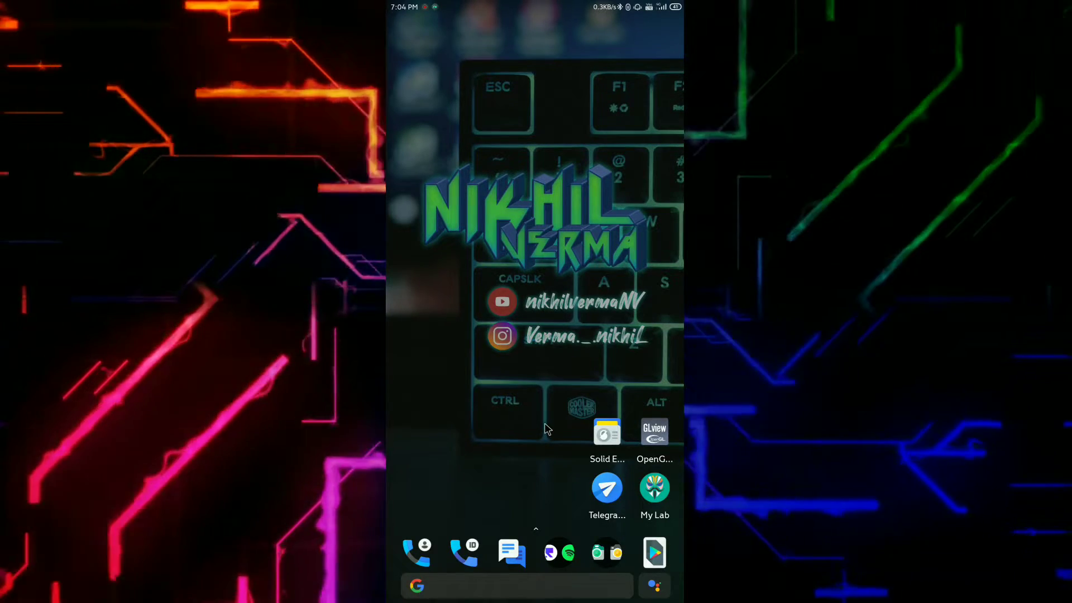
Open the pinned driver update post in Telegram X's Adreno Graphics Drivers group
click(601, 494)
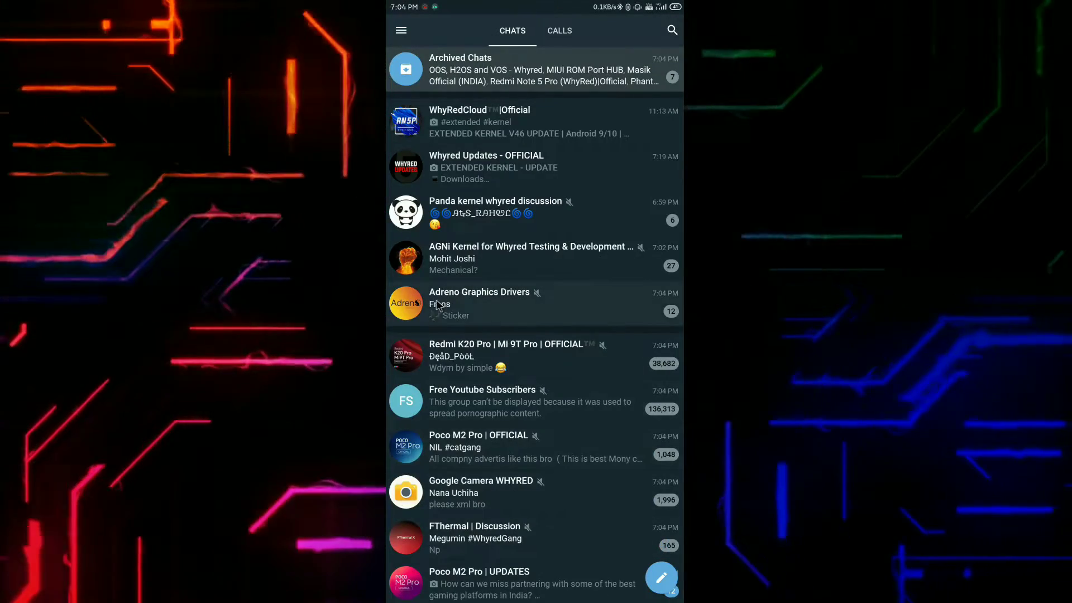
click(518, 296)
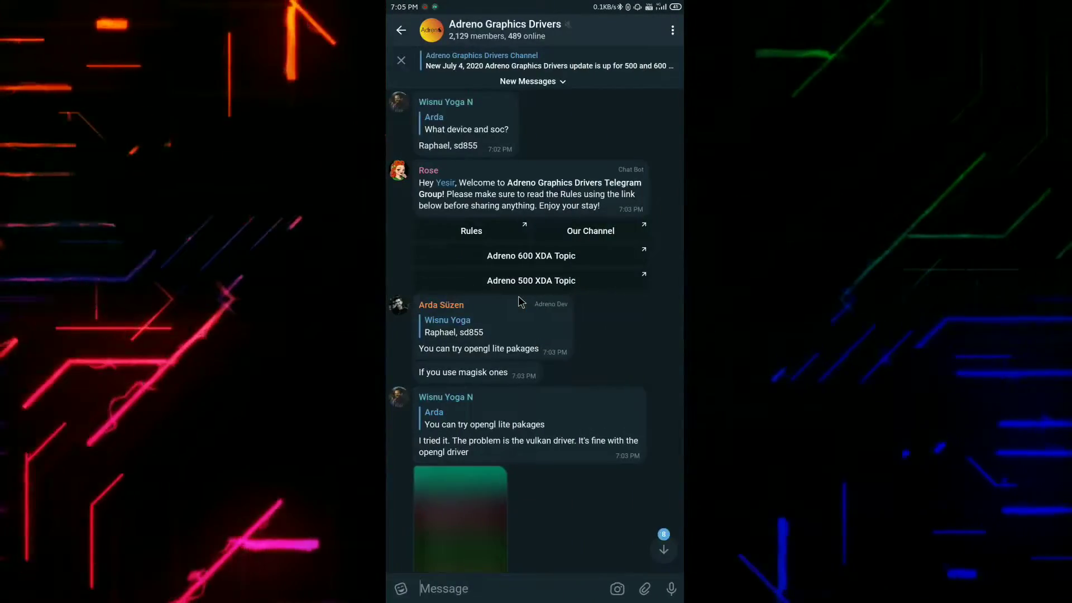
click(568, 64)
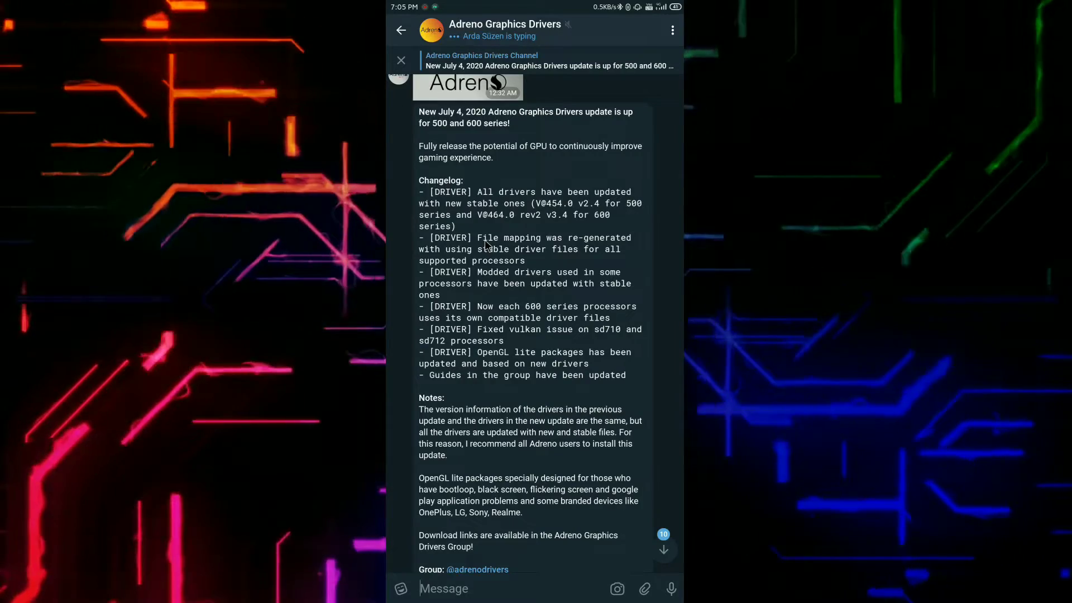
Scroll down the post and follow its Google Drive Folder download link
scroll(484, 347, down, 2)
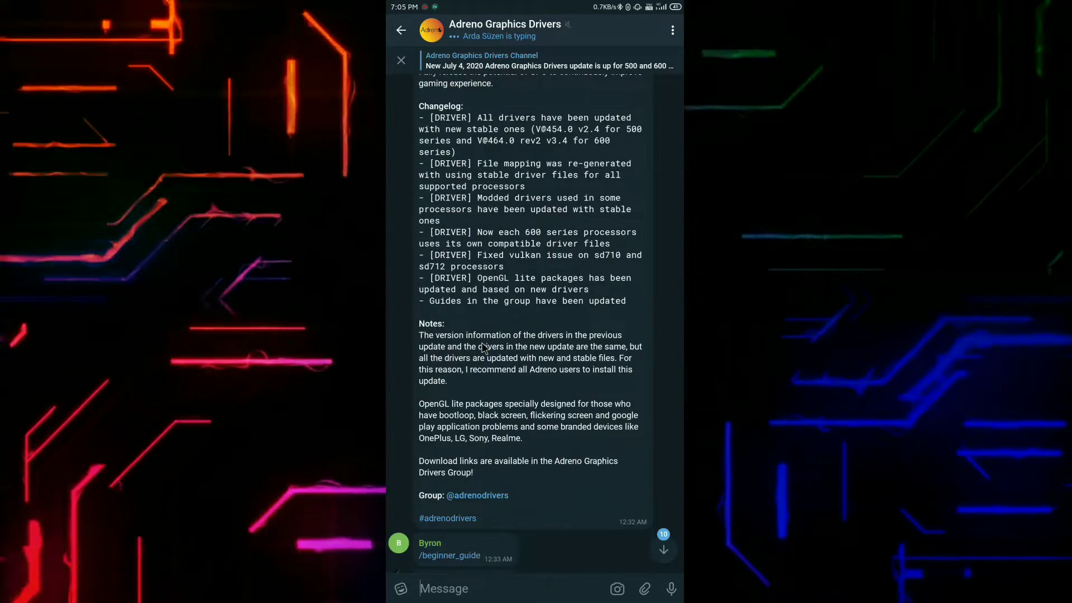
scroll(484, 347, down, 5)
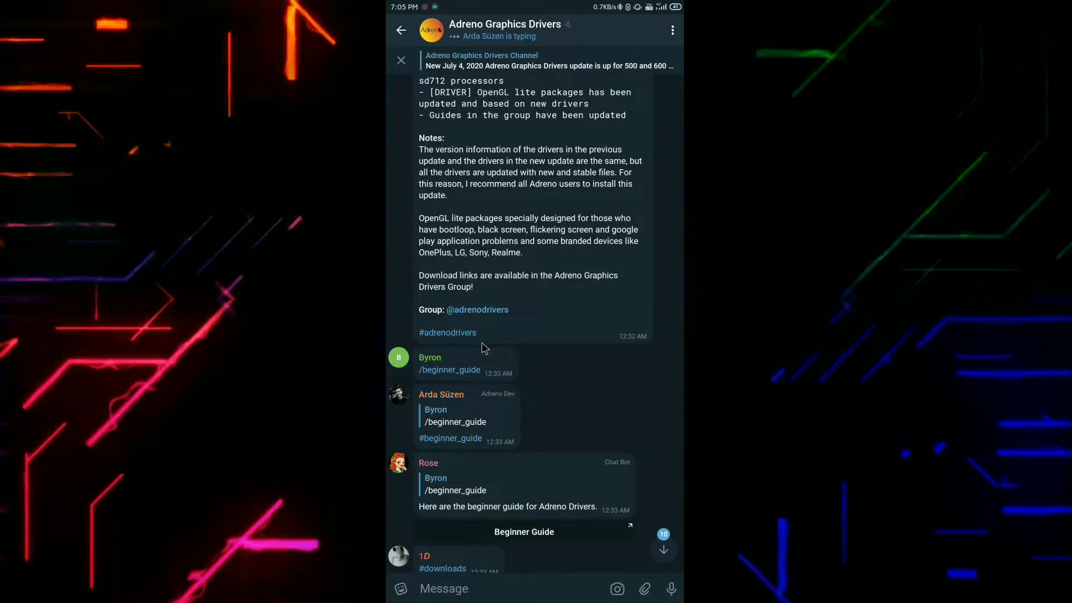
scroll(484, 347, down, 5)
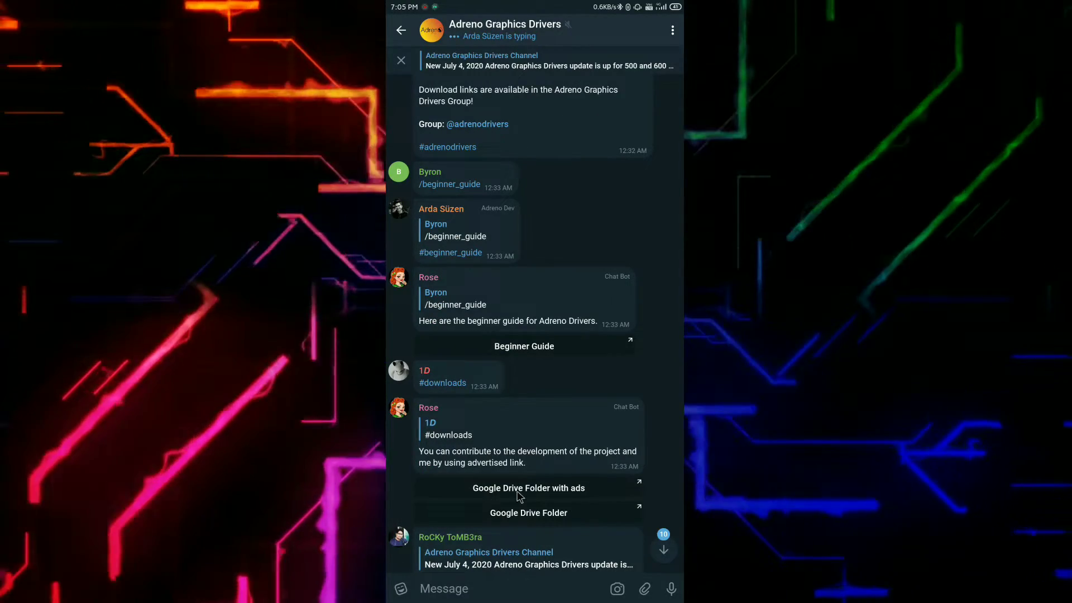
click(554, 517)
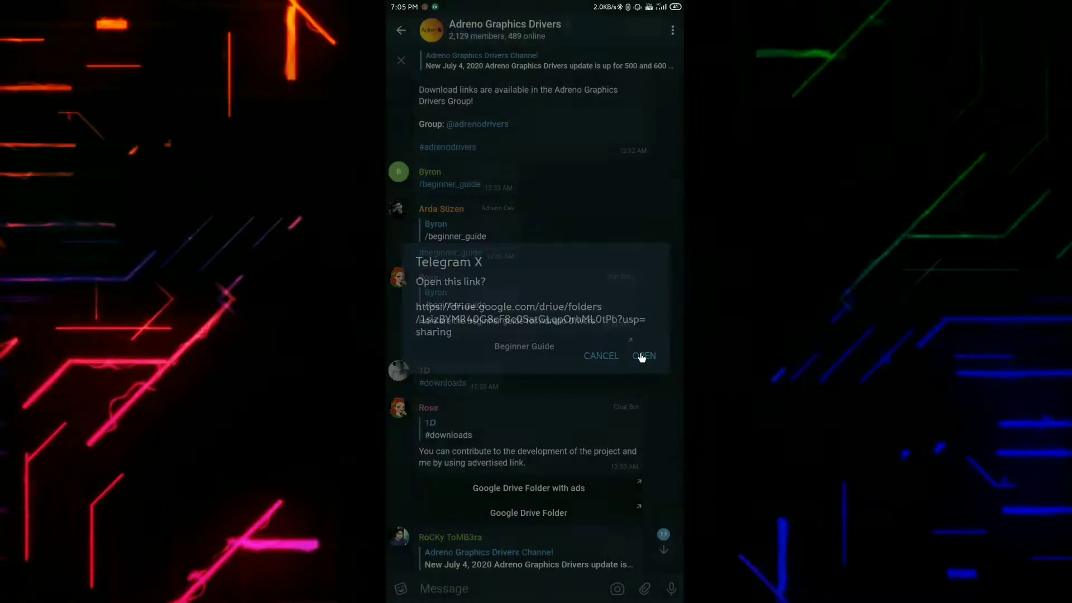
Open the Drive link in Brave and enter Adreno 500 Series > OpenGL and Vulkan Recommended
click(641, 356)
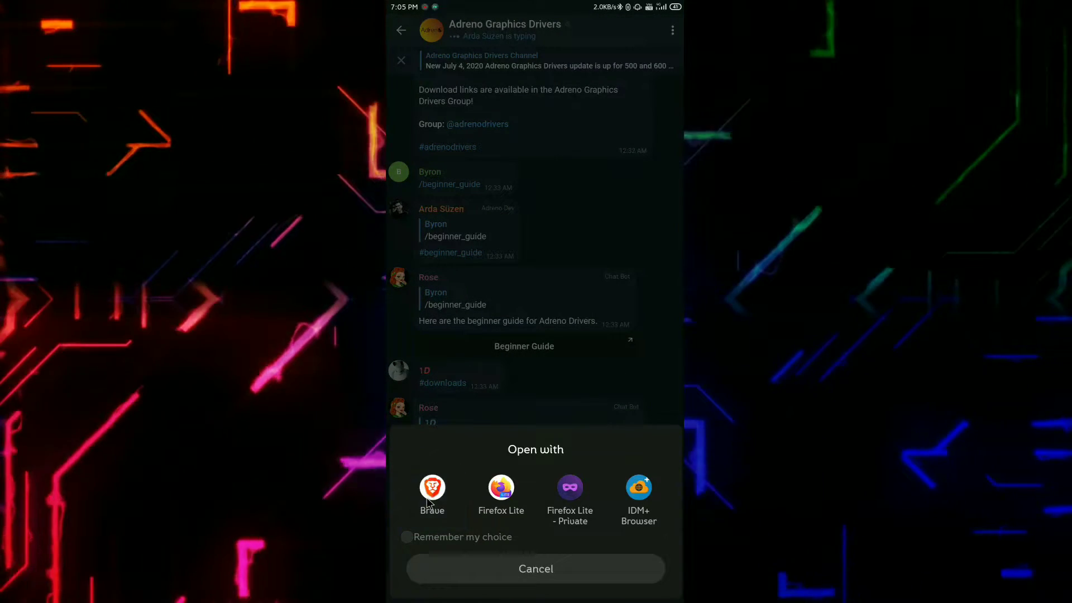
click(431, 488)
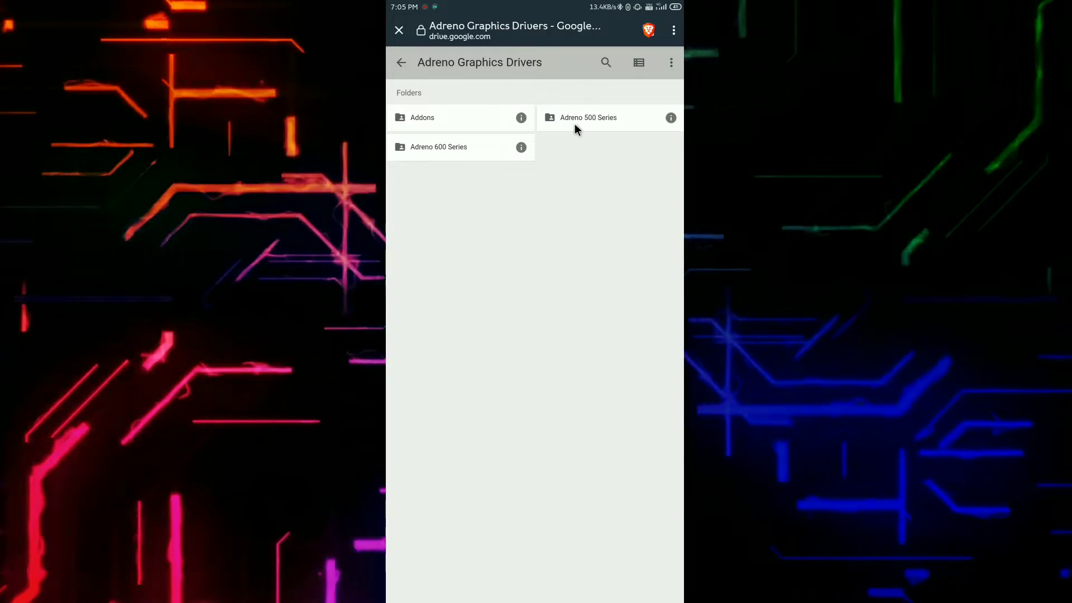
click(597, 125)
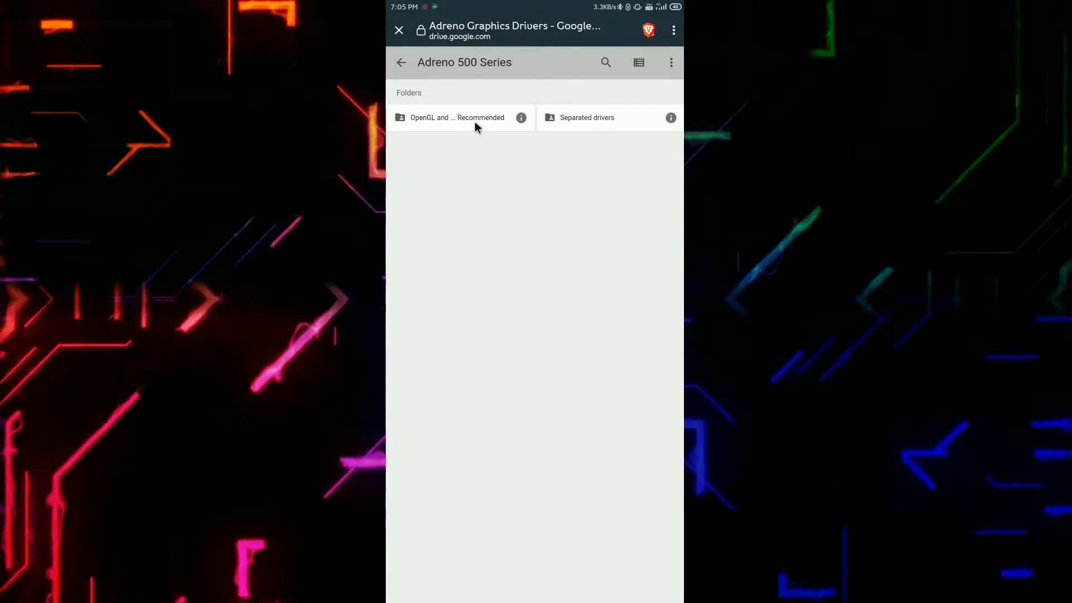
click(476, 122)
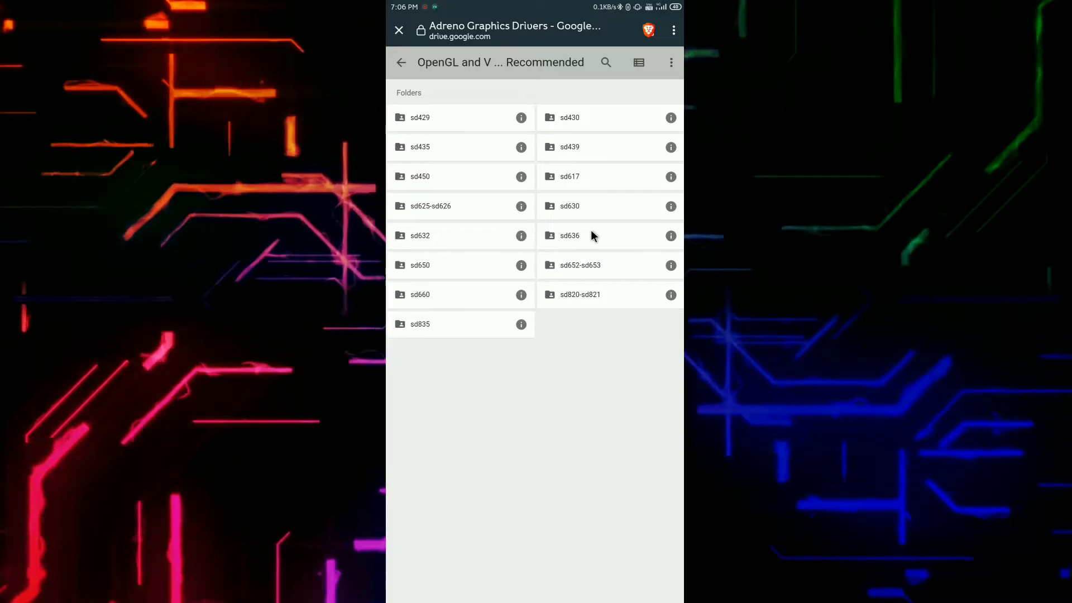
click(591, 231)
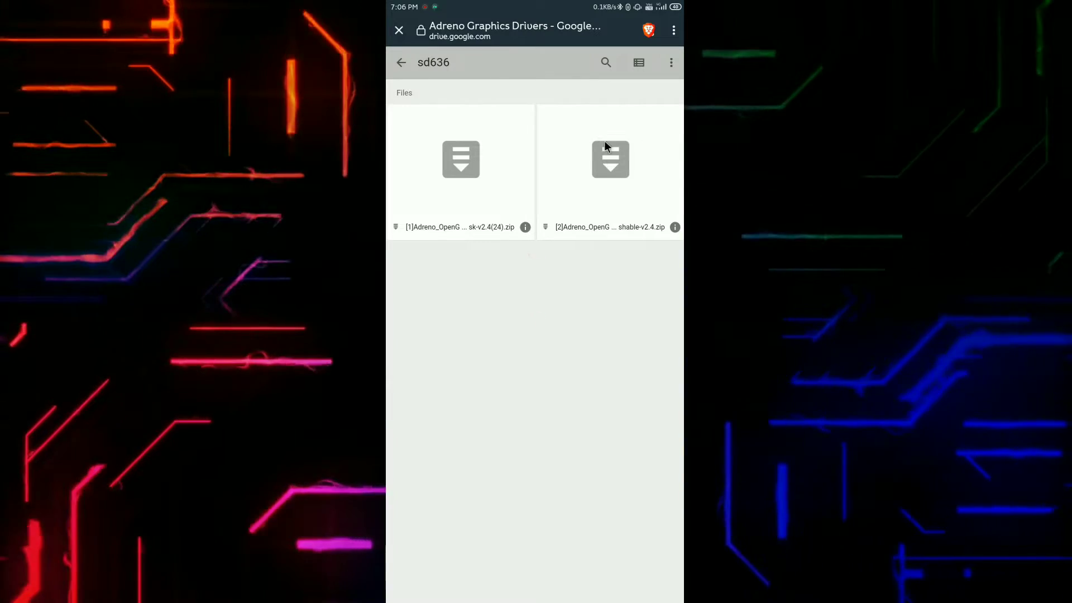
click(638, 64)
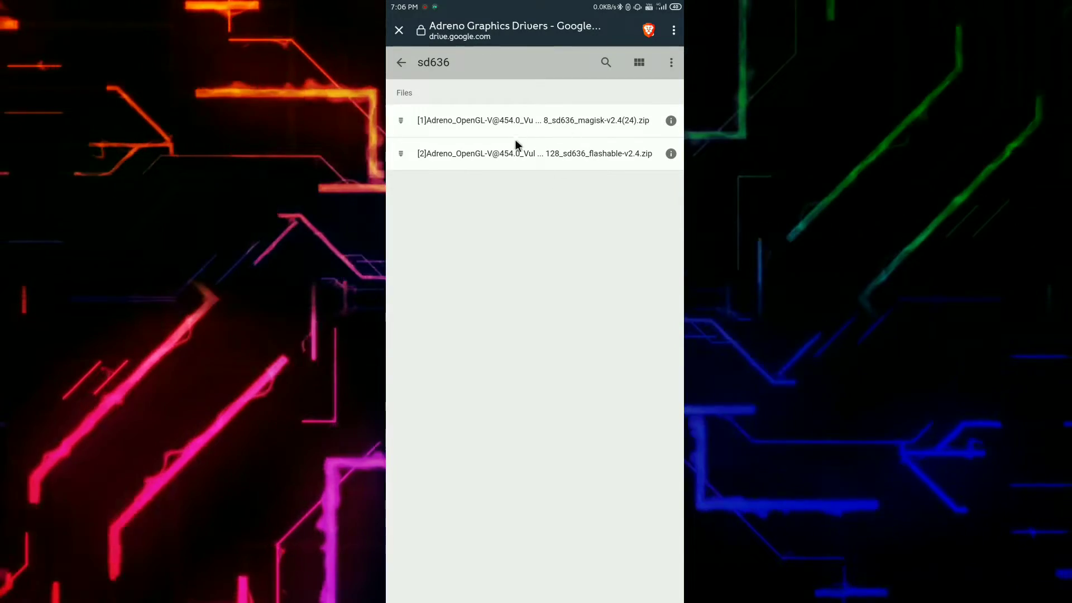
middle_click(531, 143)
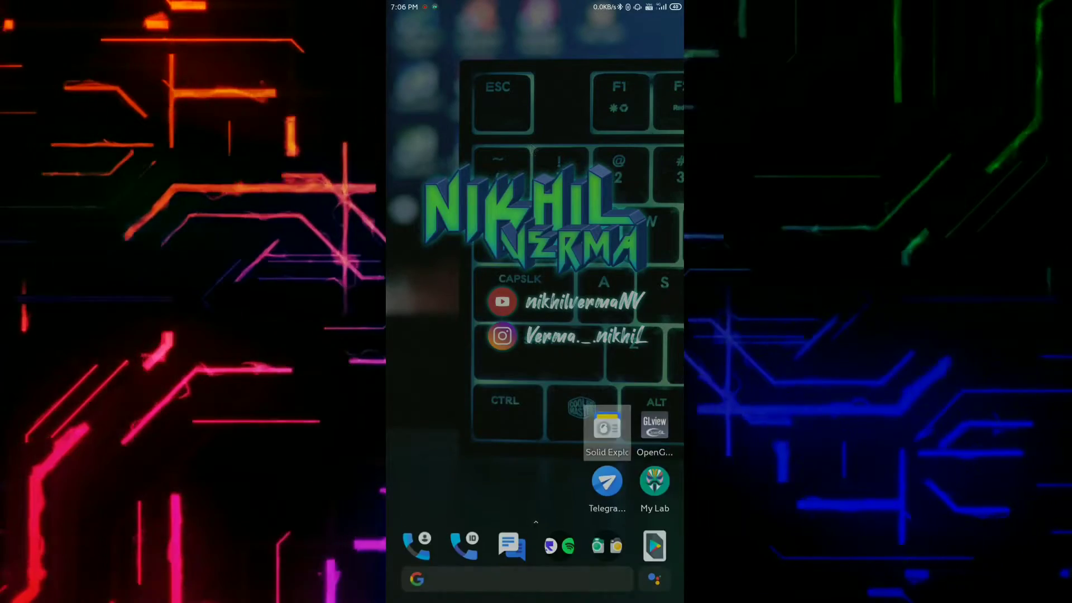
In Solid Explorer, browse to the SD card's IDMP > Compressed folder
click(608, 441)
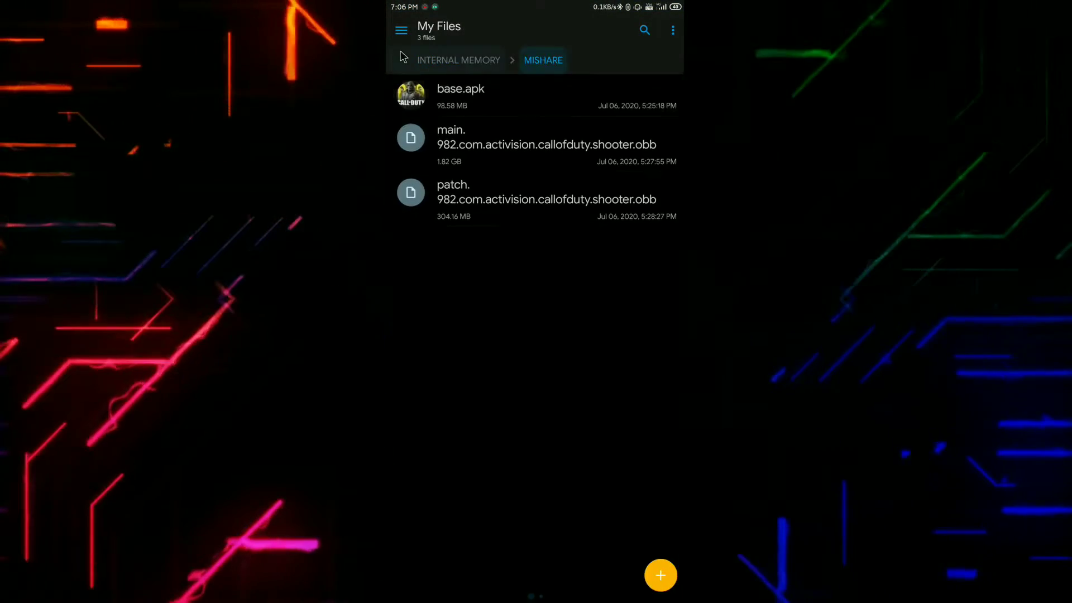
click(401, 31)
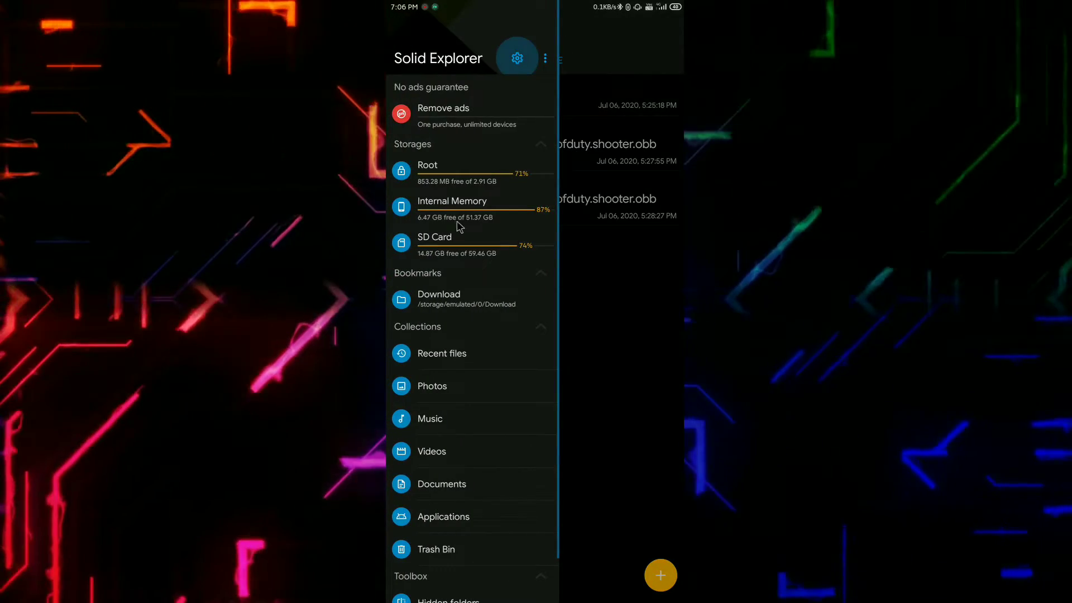
click(458, 247)
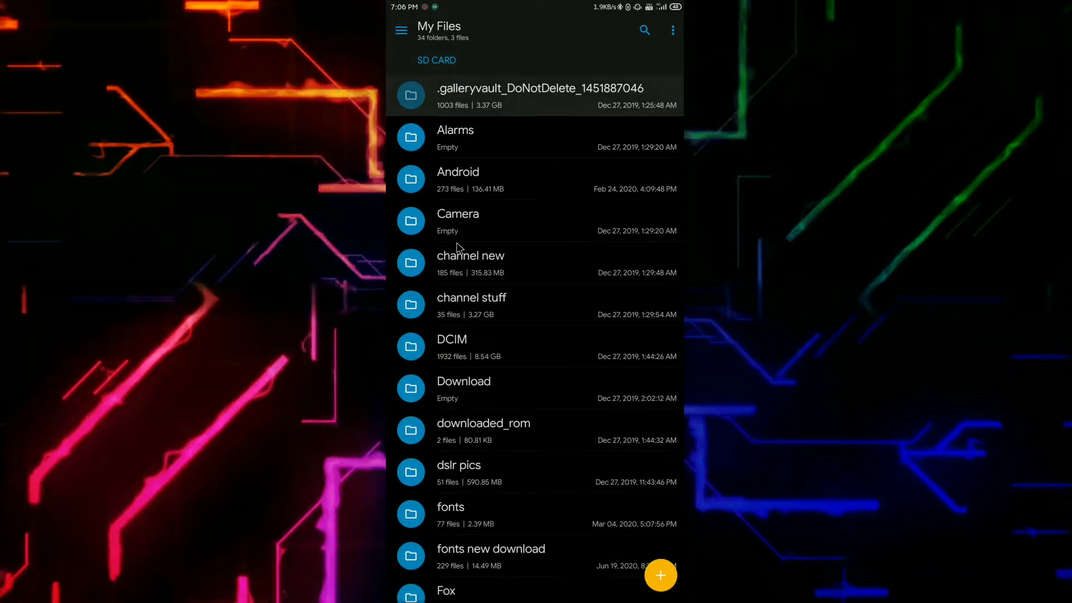
scroll(466, 280, down, 5)
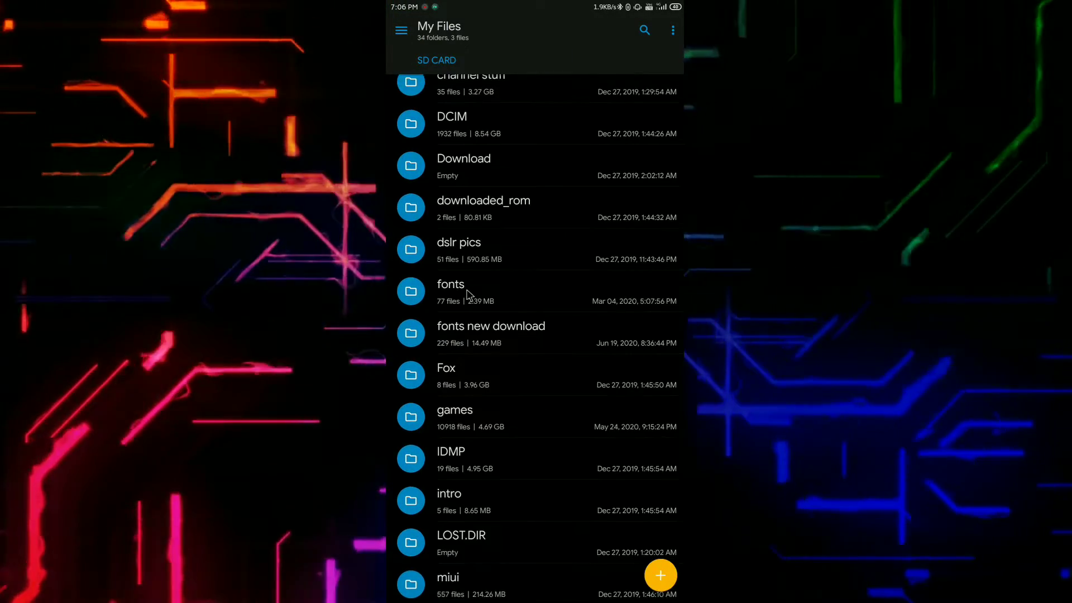
click(480, 454)
click(483, 460)
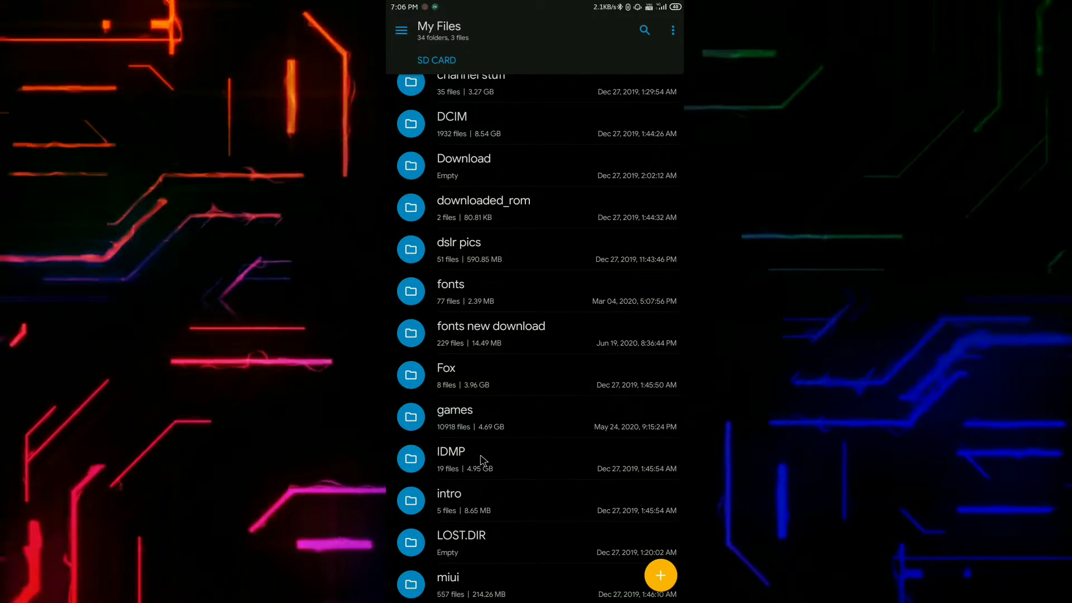
click(484, 461)
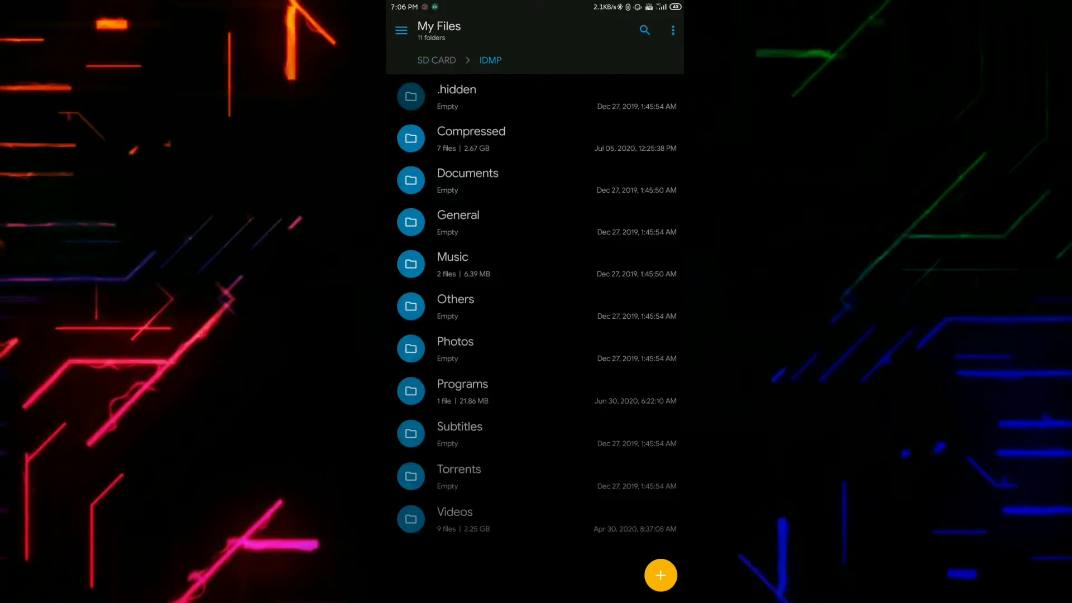
click(469, 132)
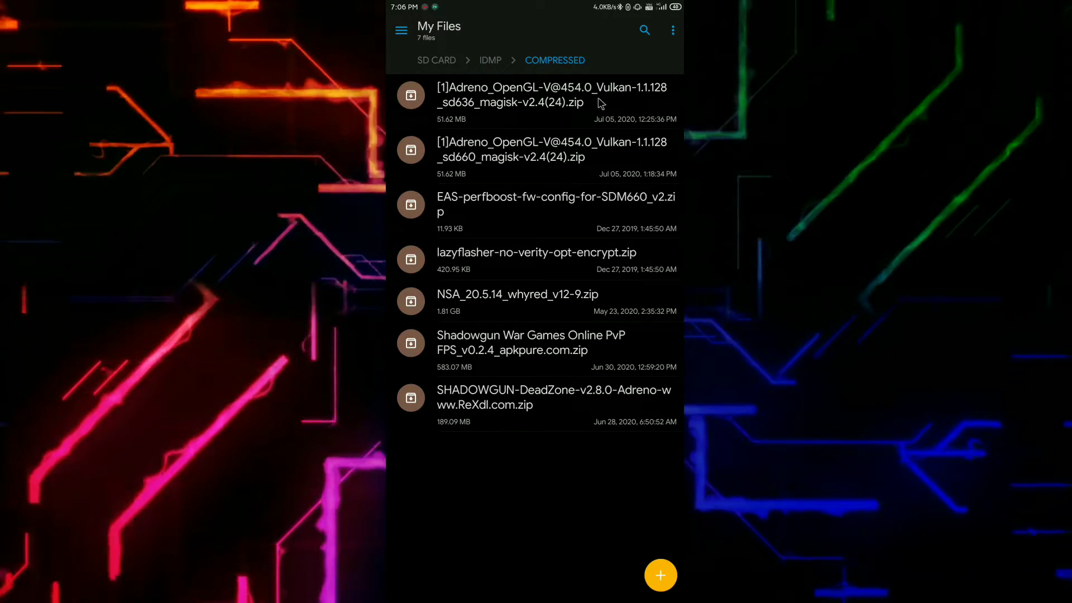
Select the sd636 and sd660 Adreno driver zips, clear the selection, and go home
click(494, 114)
click(493, 157)
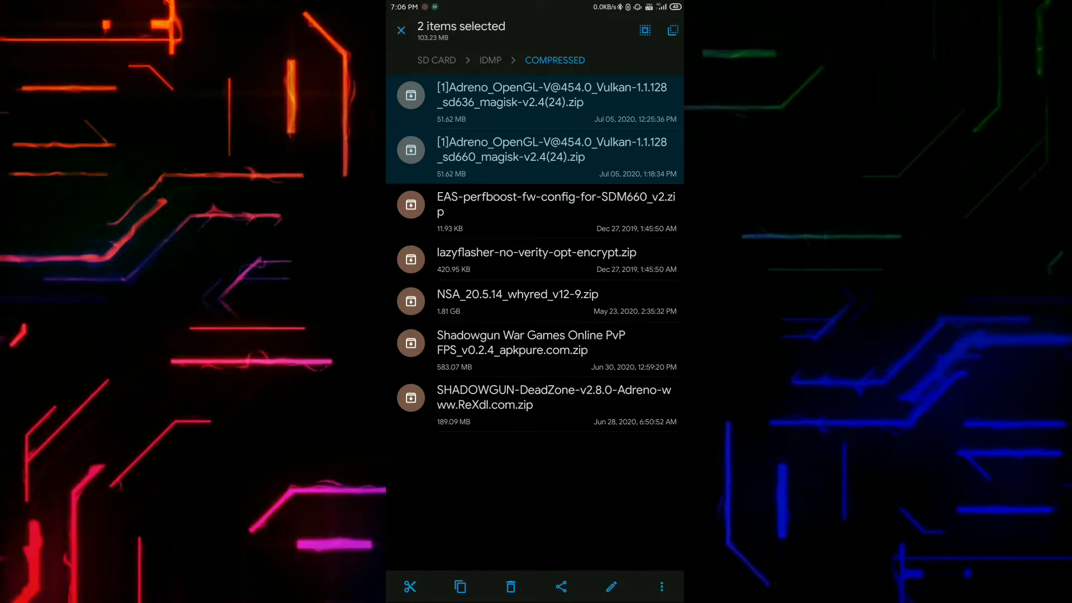
click(494, 156)
click(494, 113)
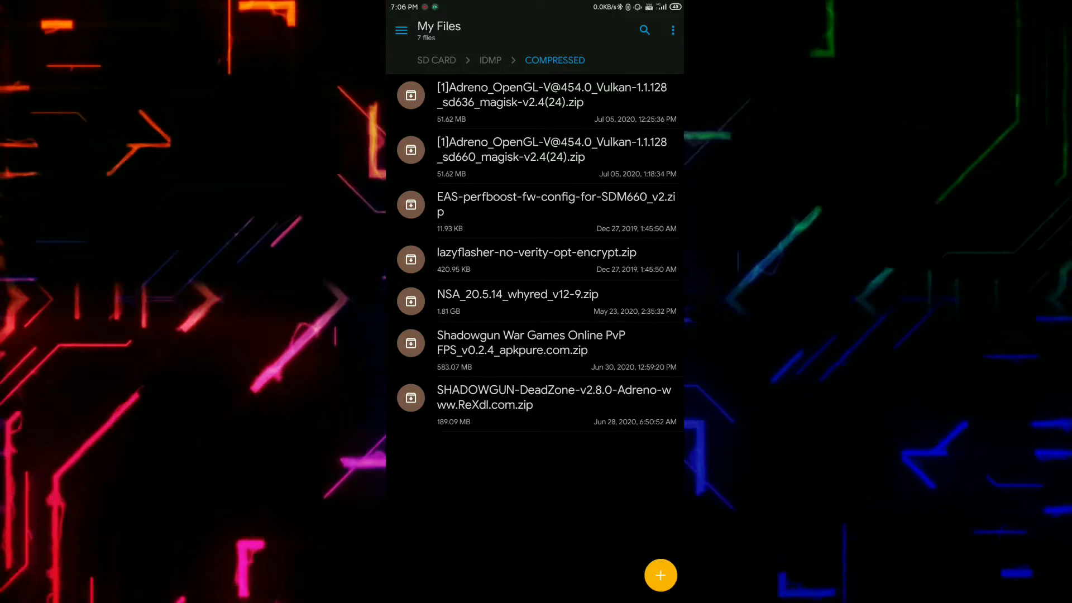
key(Home)
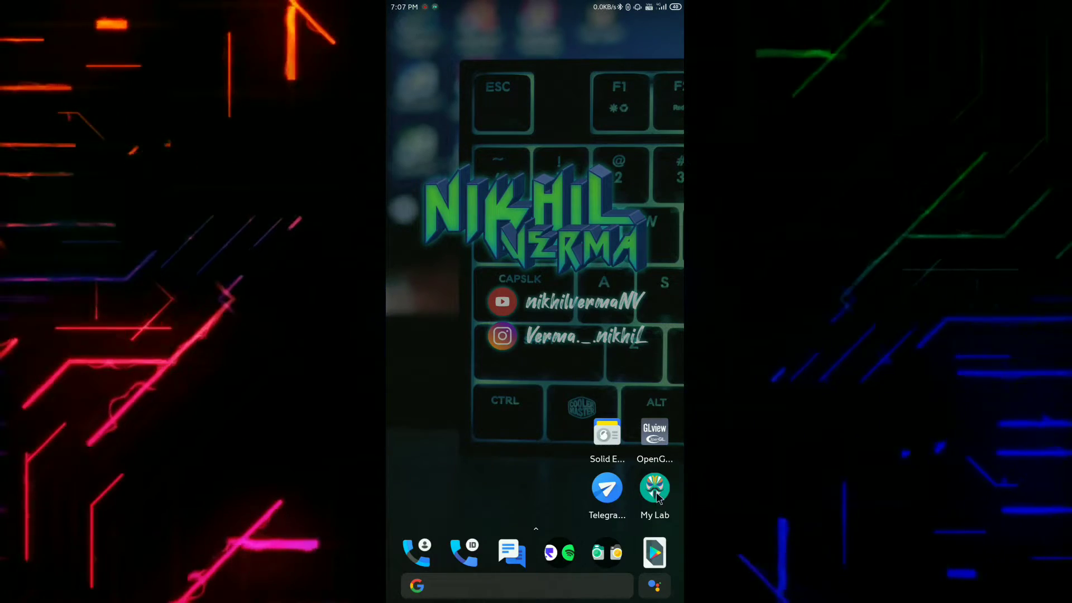
click(656, 490)
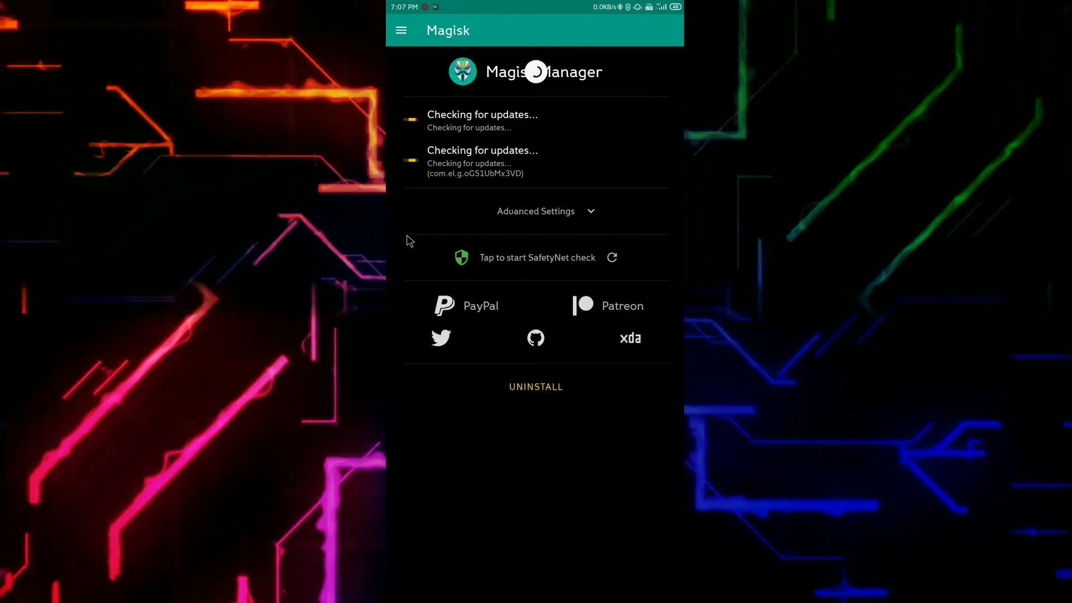
click(400, 30)
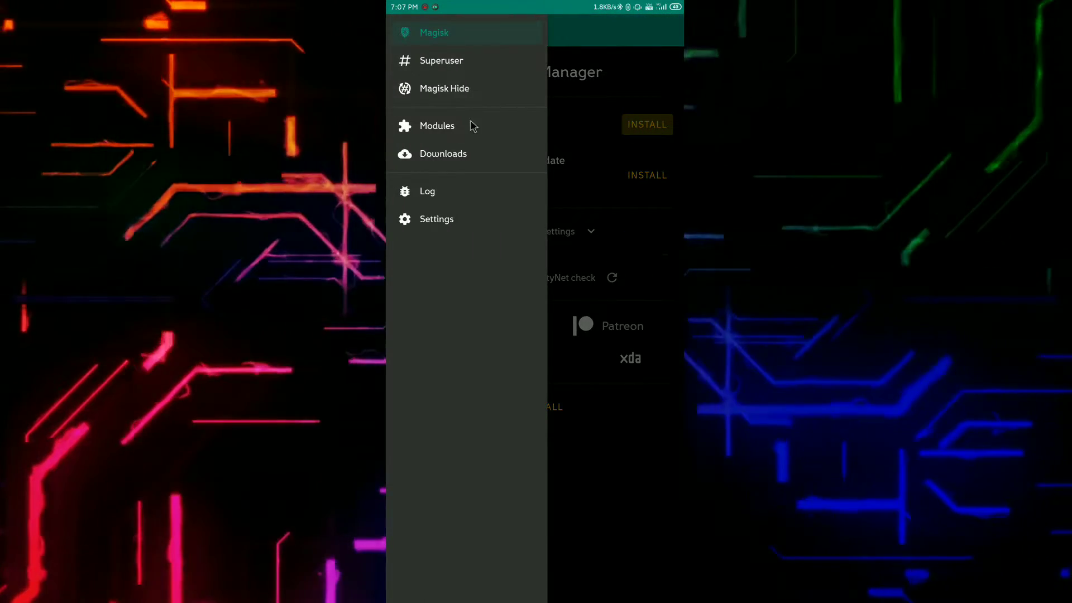
click(458, 125)
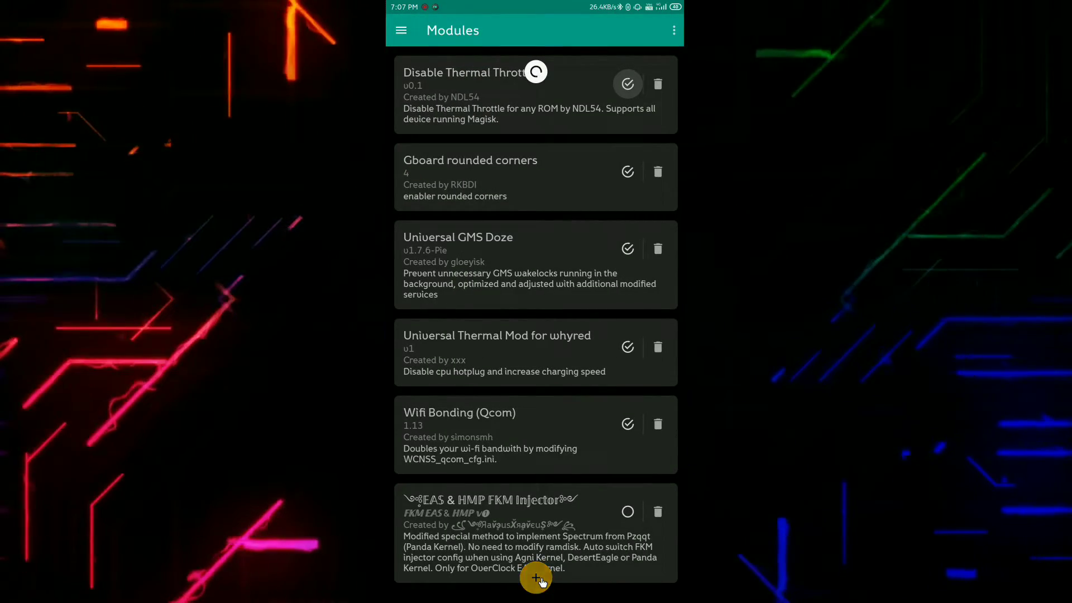
click(539, 580)
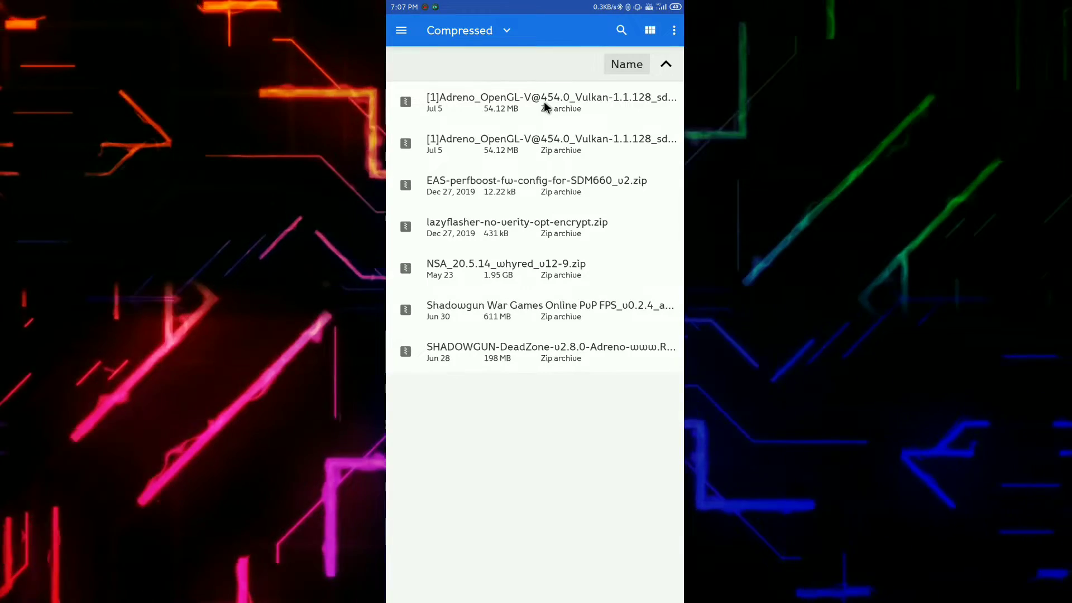
click(545, 104)
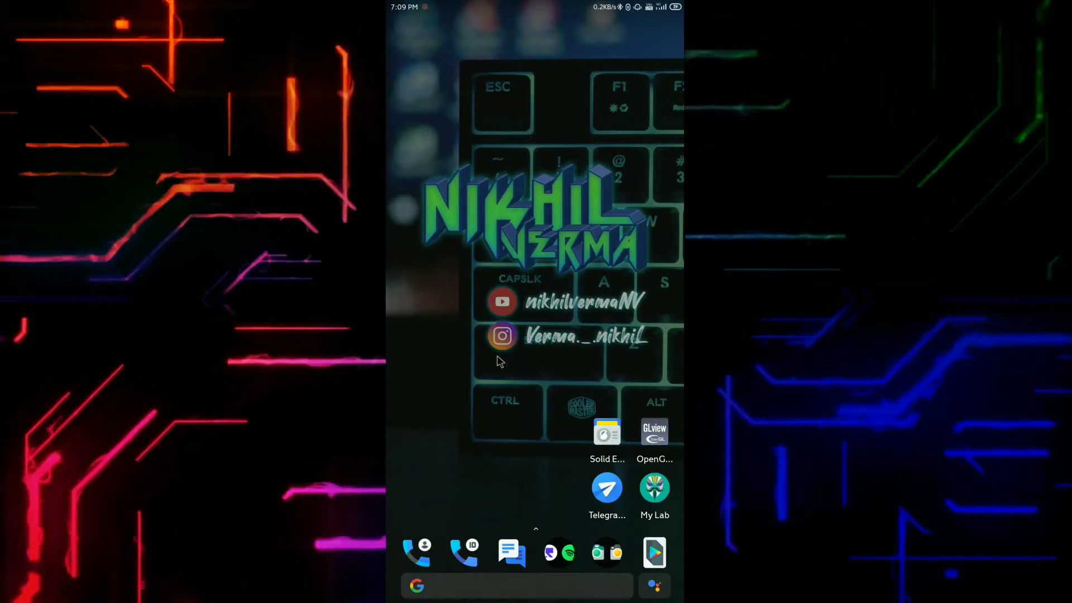
click(654, 489)
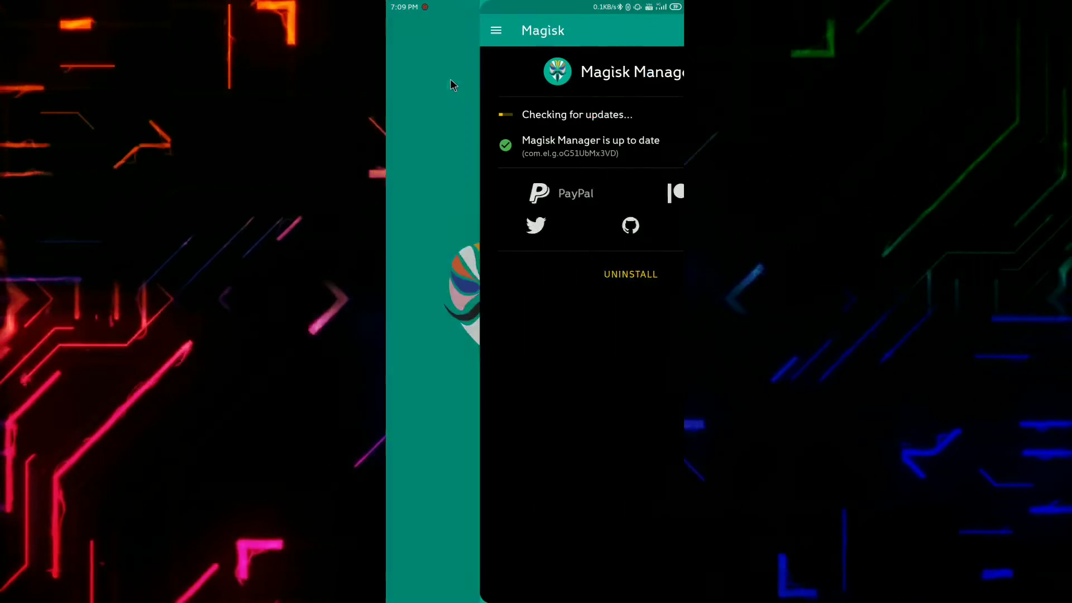
right_click(409, 34)
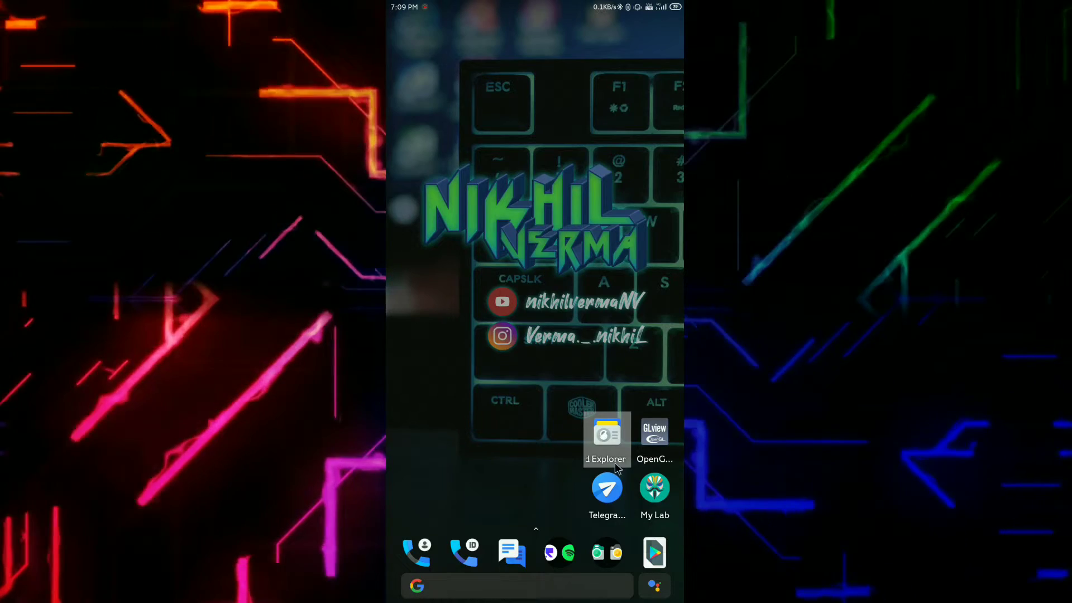
click(657, 489)
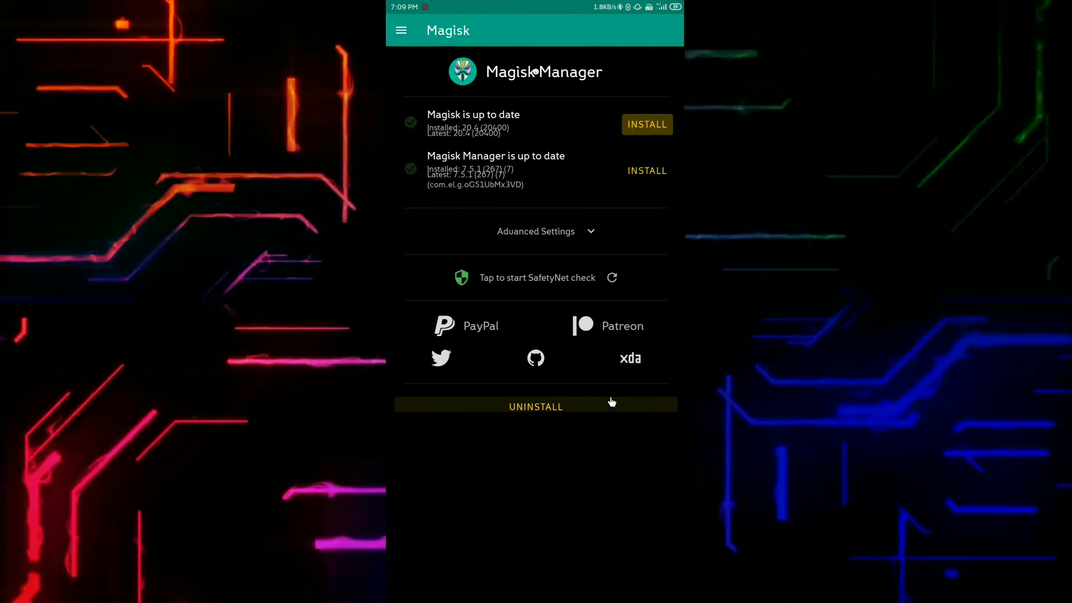
drag(389, 122, 440, 128)
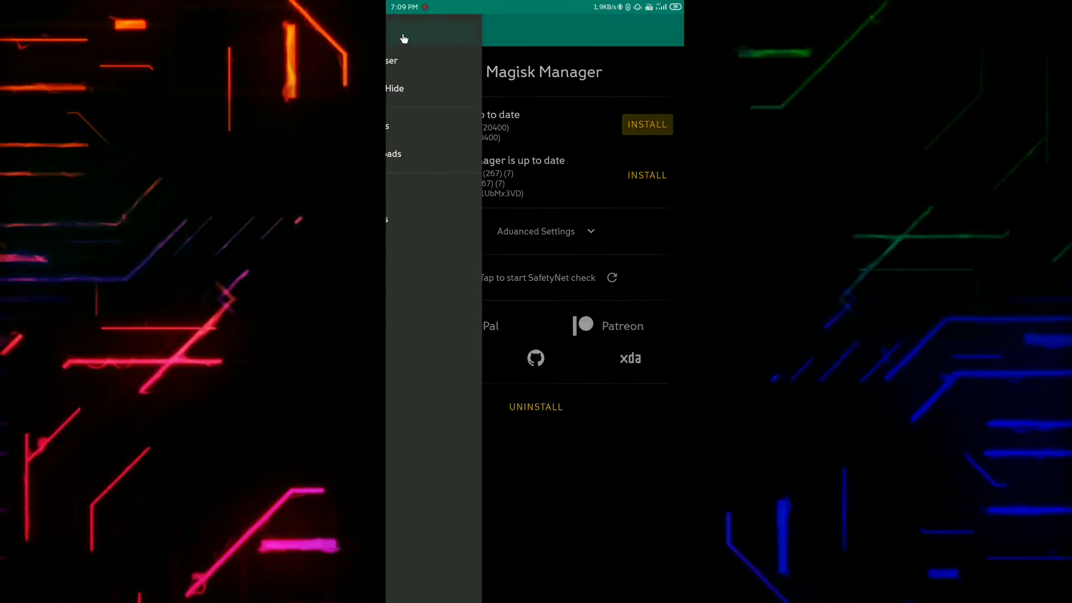
click(439, 127)
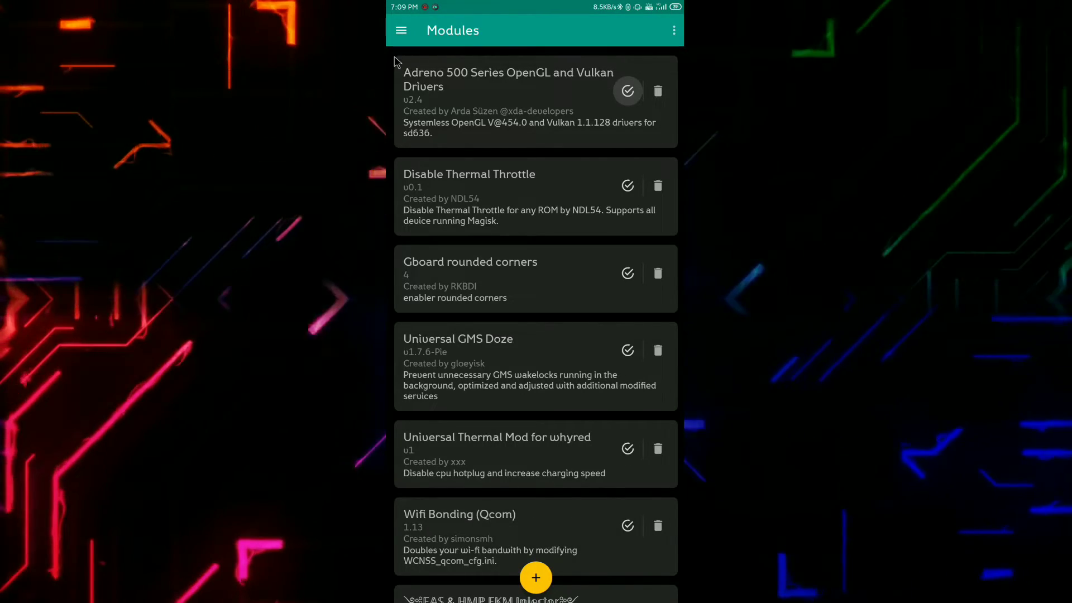
middle_click(439, 148)
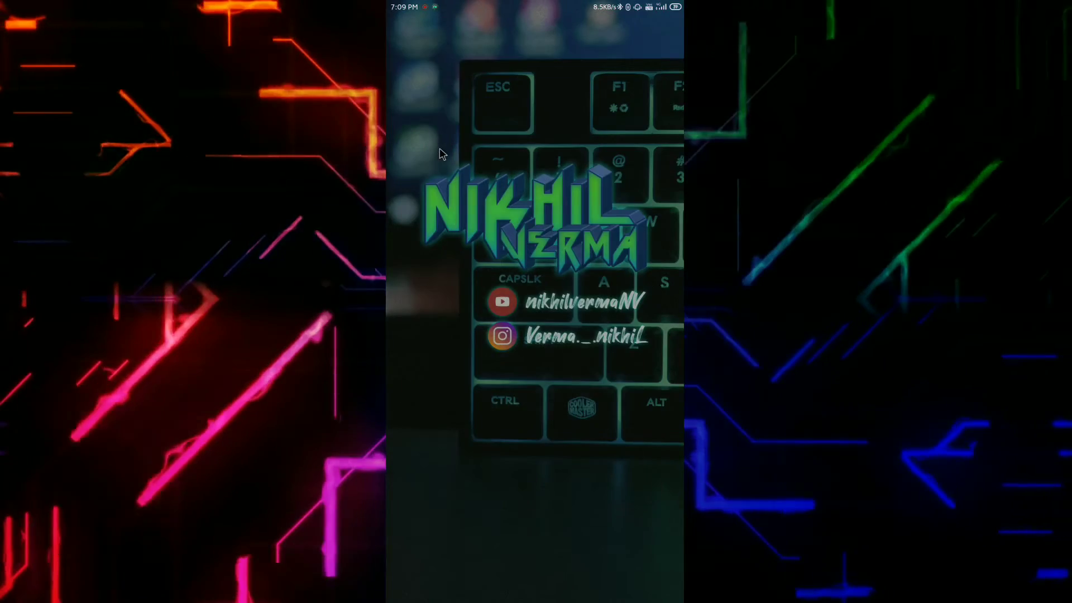
click(658, 435)
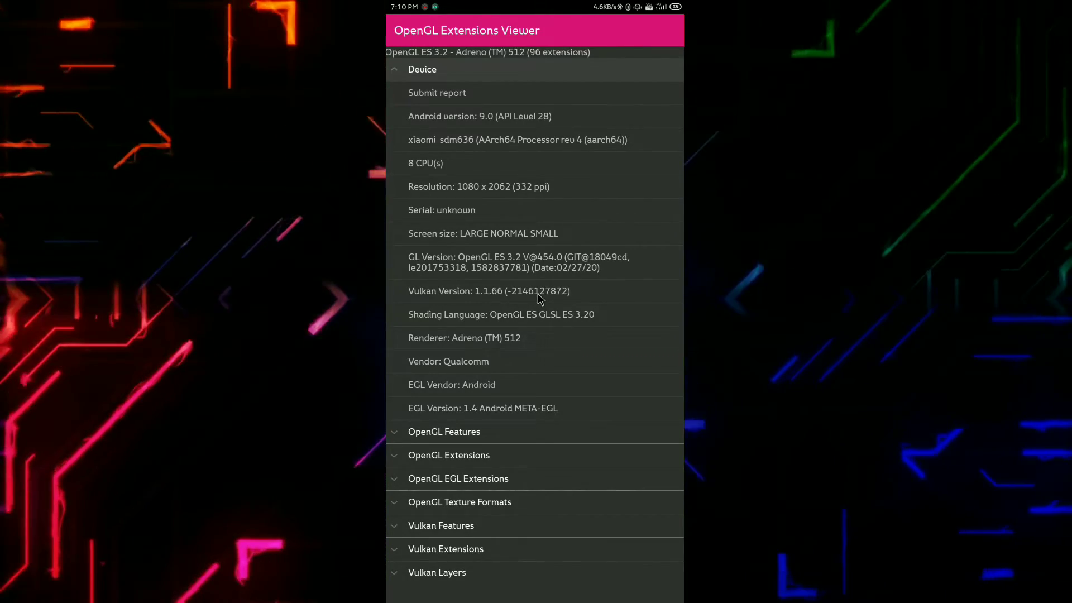
right_click(537, 293)
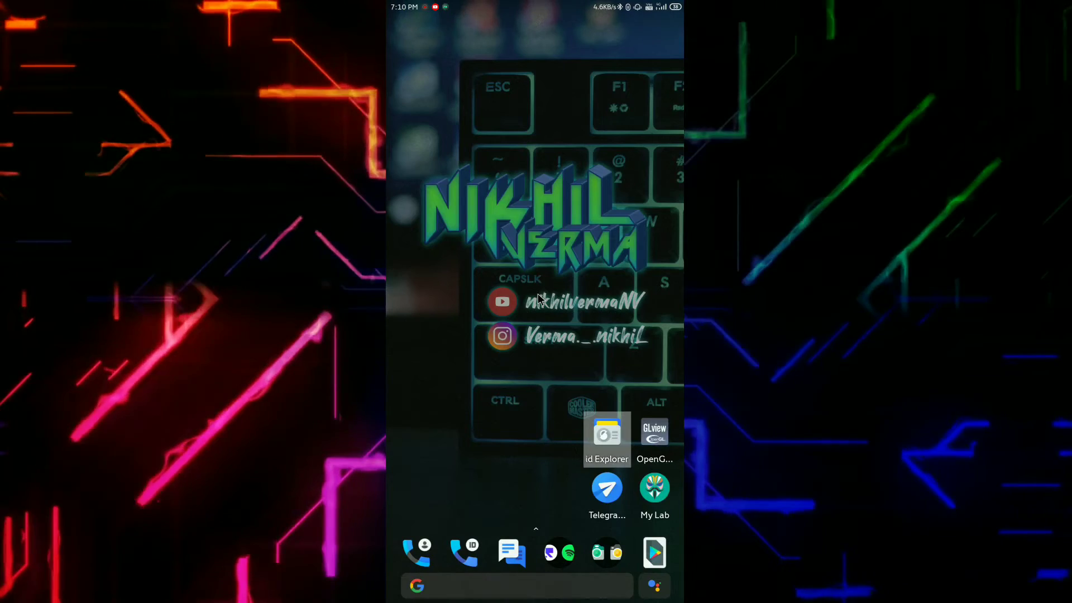